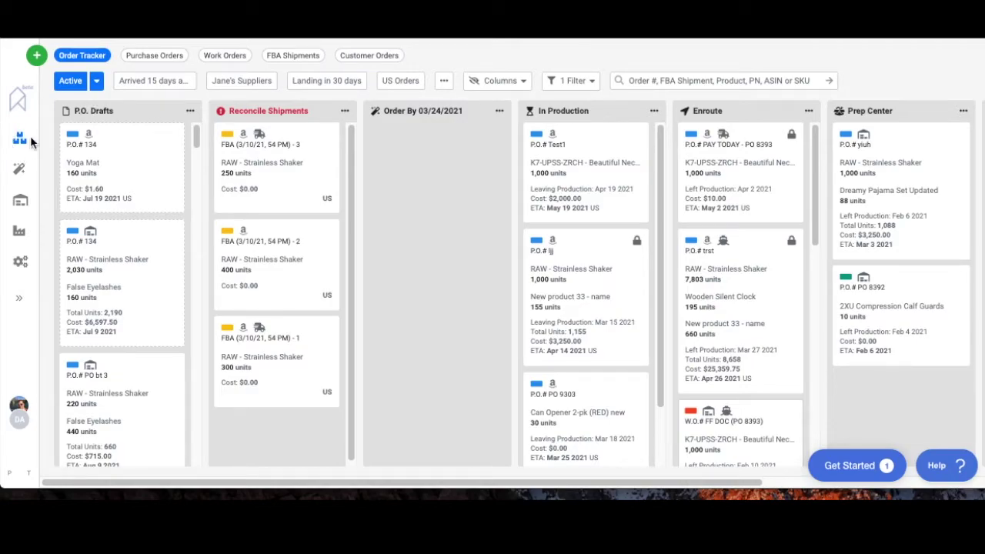
Open the Beautiful Necklace purchase order in the In Production column, review its details and flat file download option, and close it.
click(592, 166)
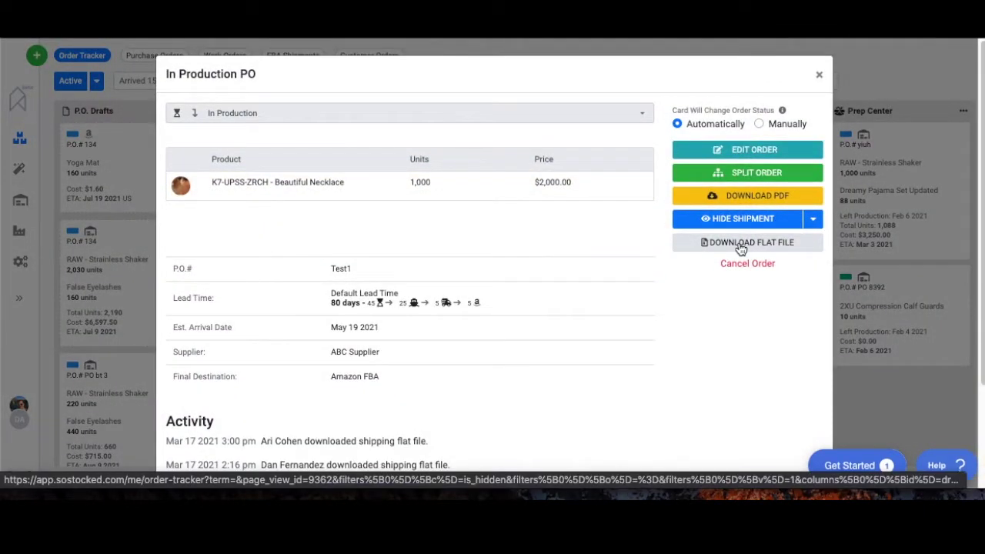
scroll(740, 248, down, 3)
scroll(741, 249, up, 3)
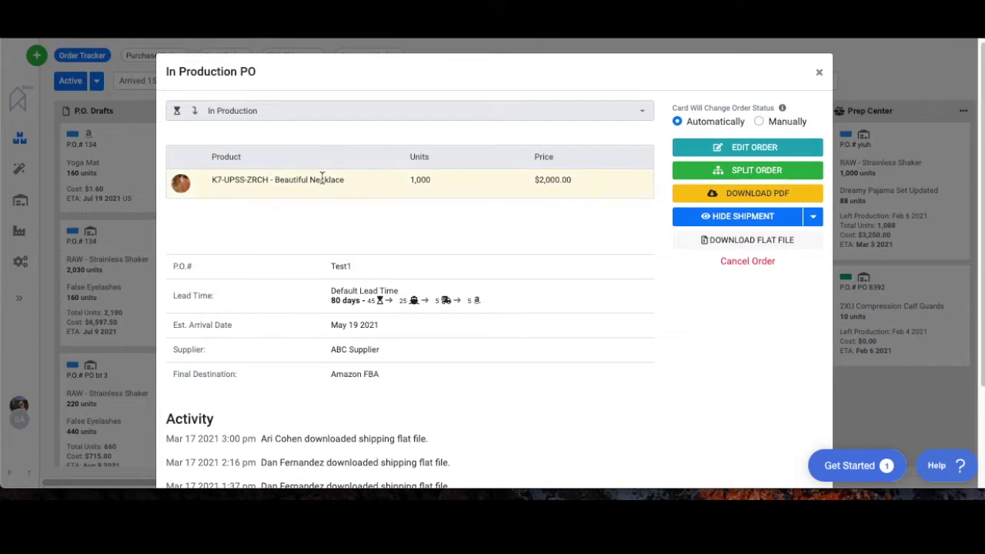
key(Escape)
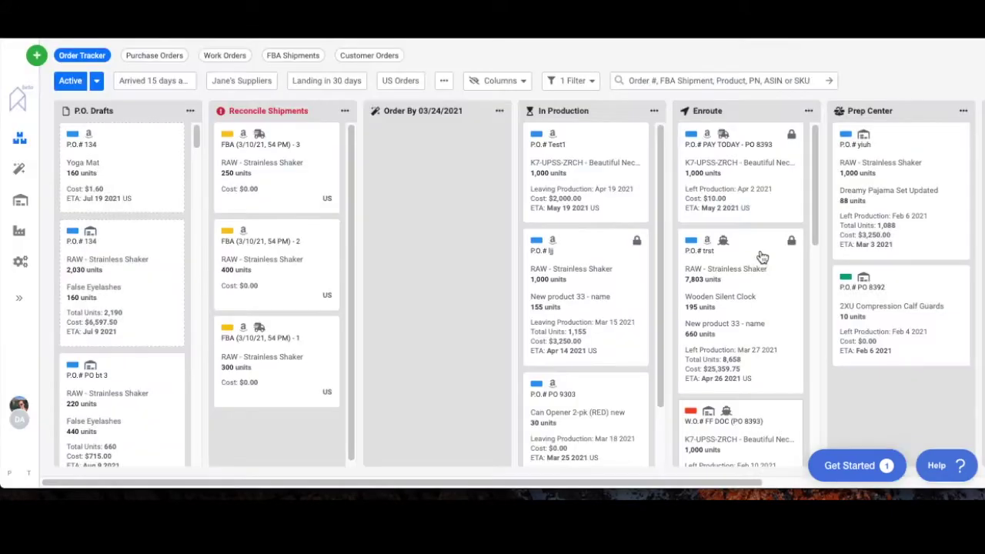
Open the 1,000-unit Beautiful Necklace work order in the Enroute column, view its download options, and close it.
scroll(760, 256, down, 4)
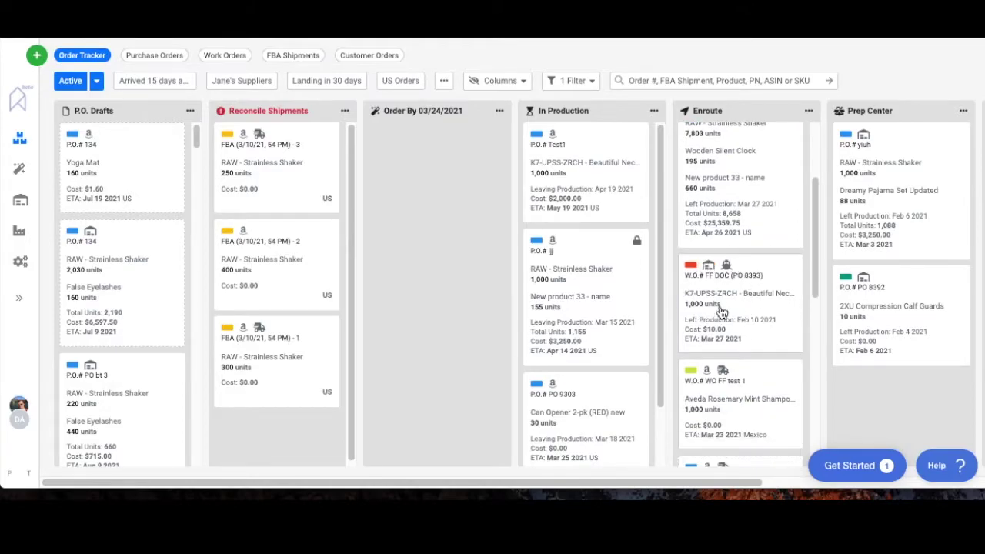
click(719, 304)
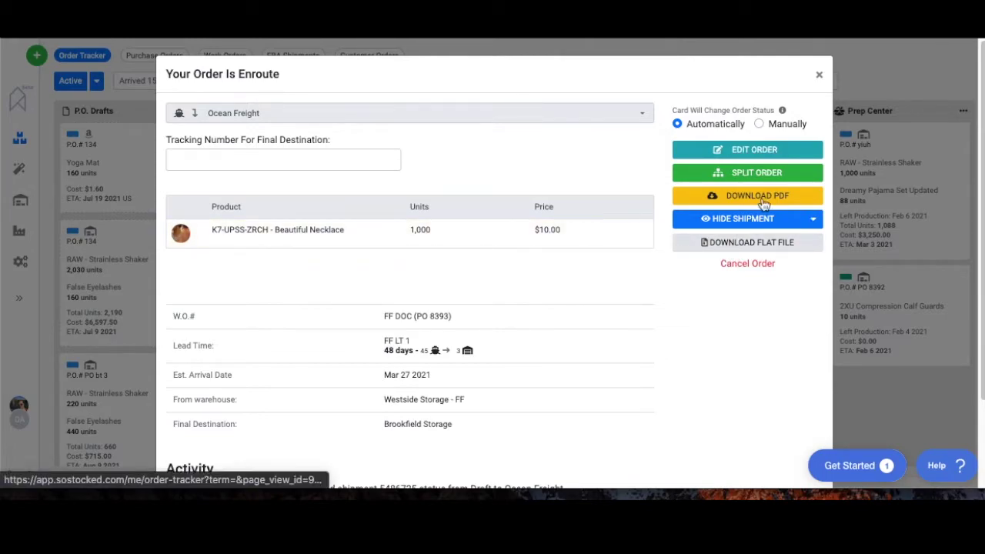
click(819, 77)
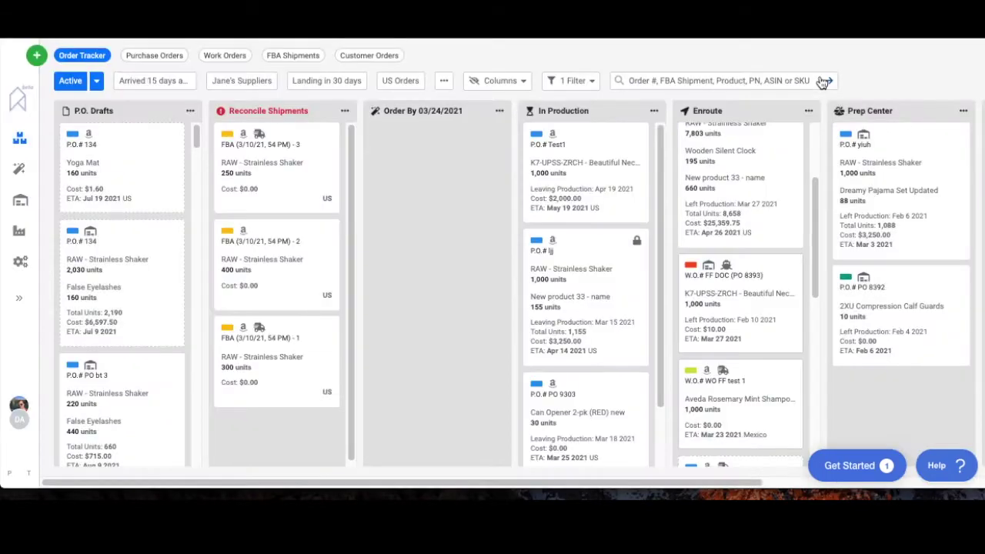
Select all listed purchase orders for bulk actions and check the filters applied to the list.
click(165, 64)
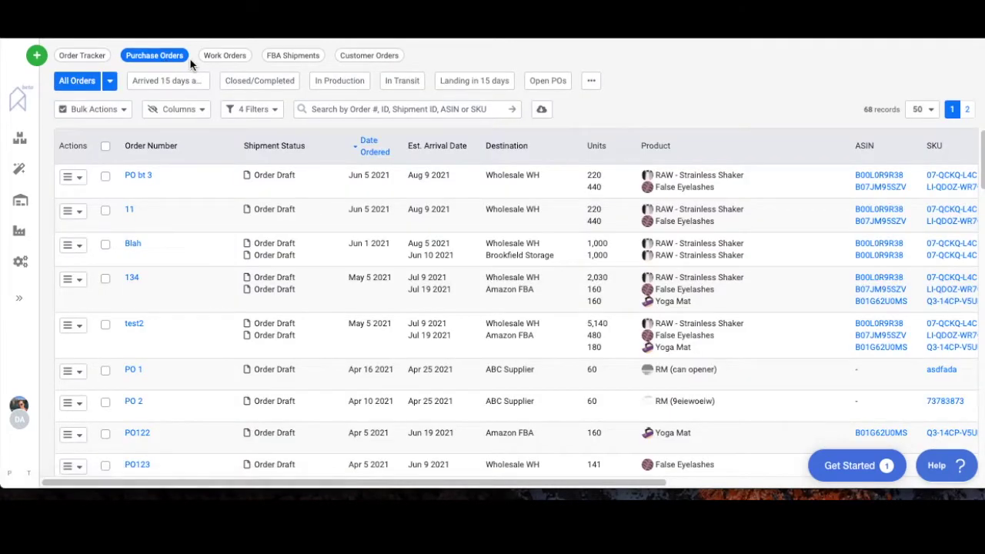
click(105, 146)
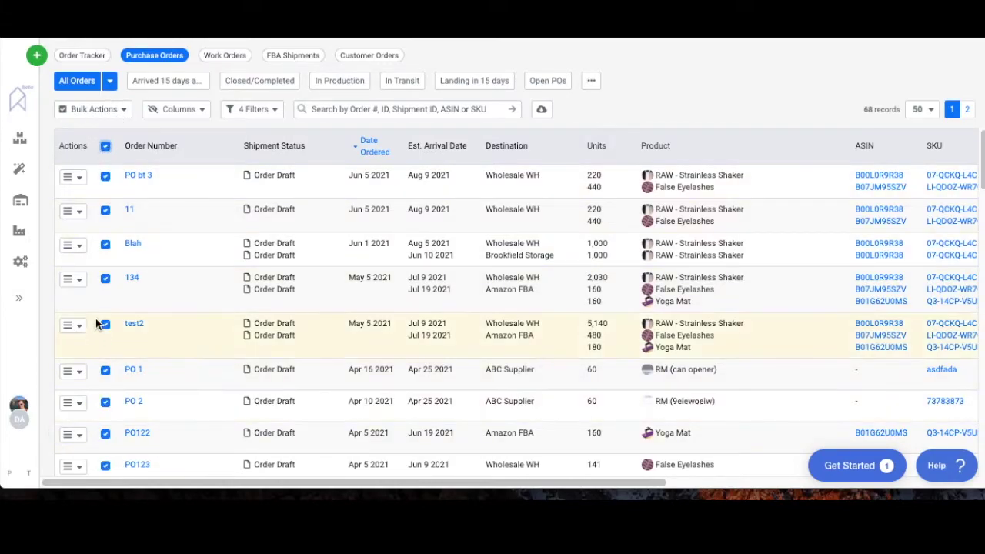
click(125, 109)
click(102, 148)
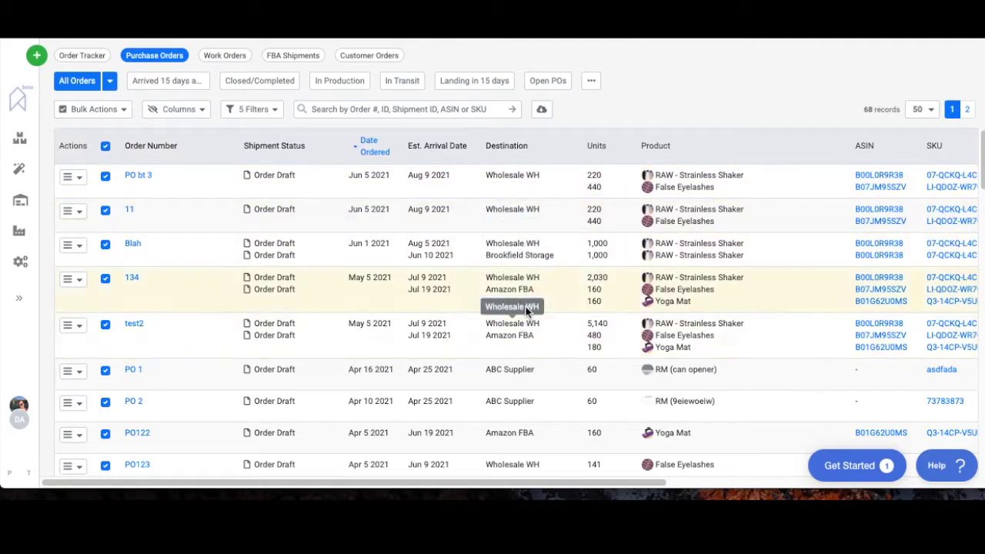
click(250, 110)
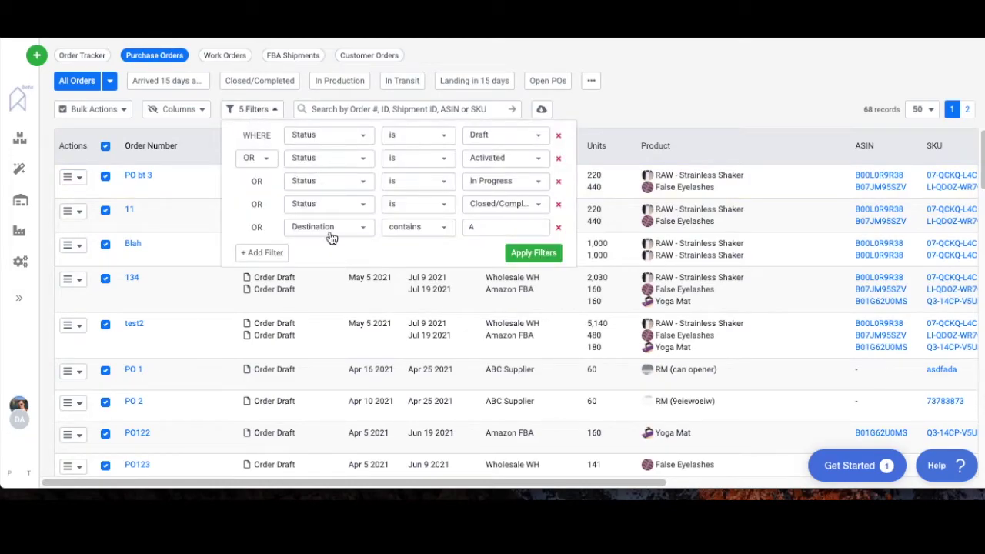
click(627, 100)
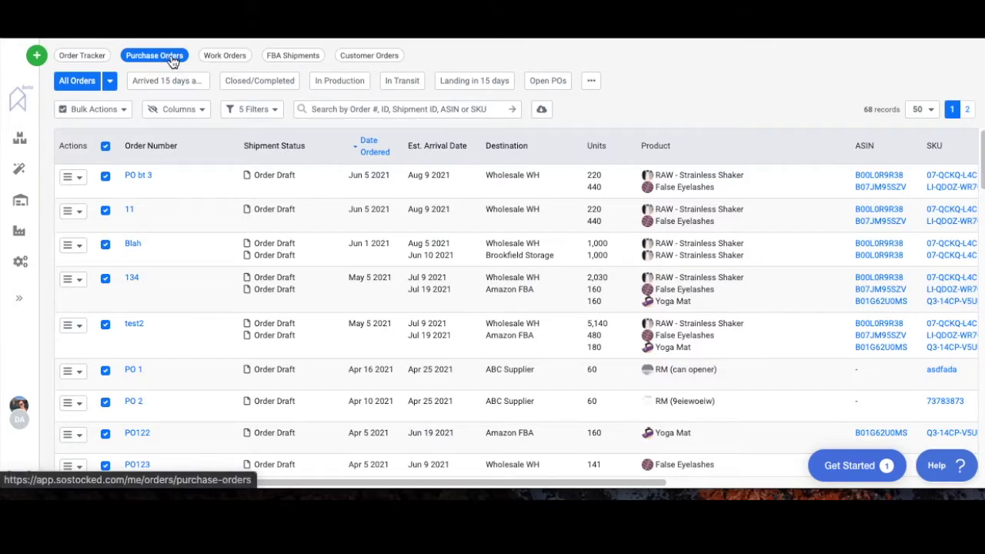
In the work orders list, select the first, second and fifth orders and view the bulk actions, including the flat file download.
click(219, 58)
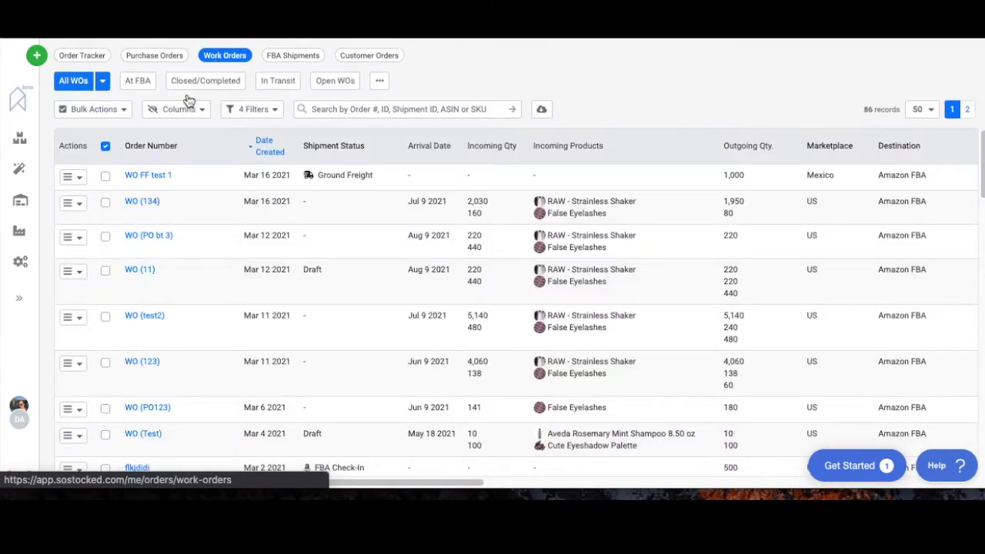
click(105, 177)
click(107, 204)
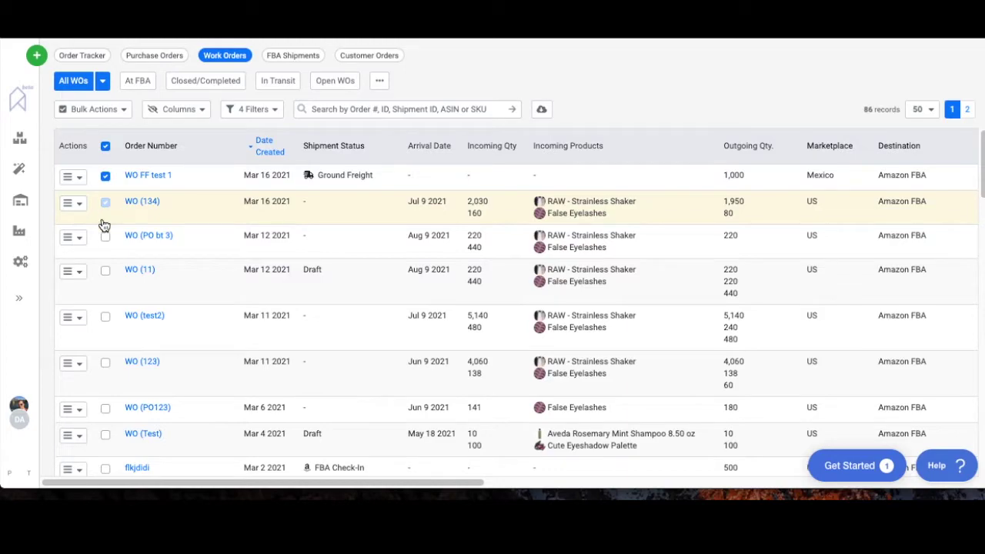
click(106, 318)
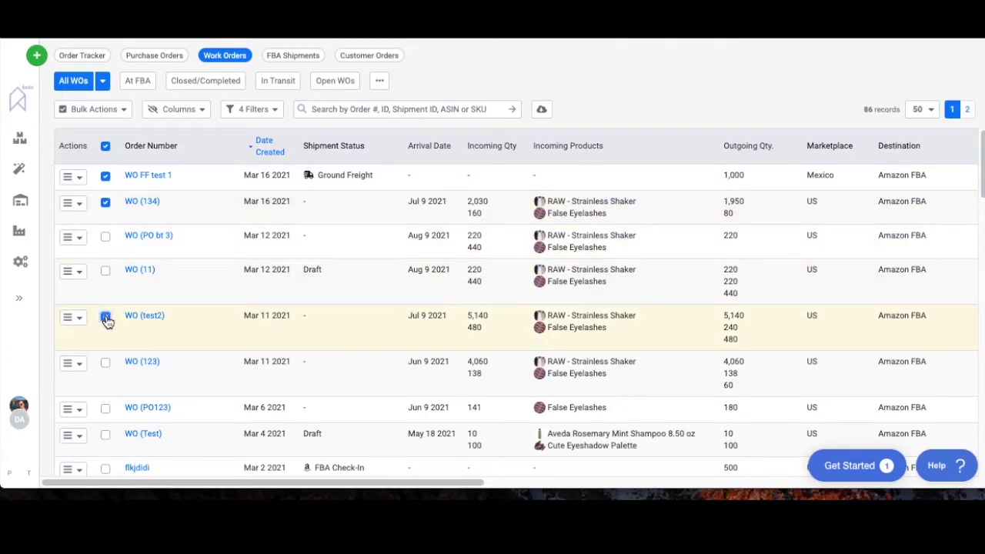
click(122, 112)
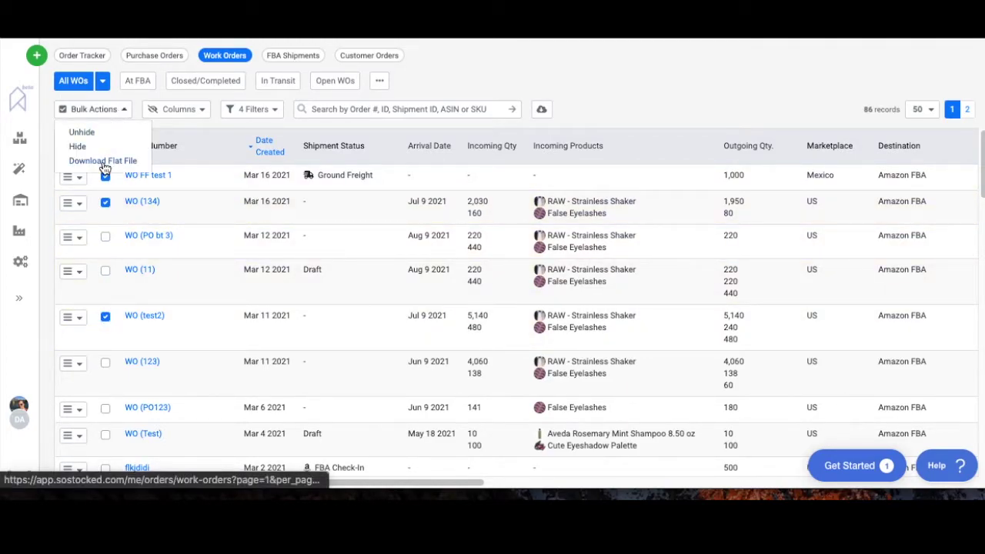
click(694, 76)
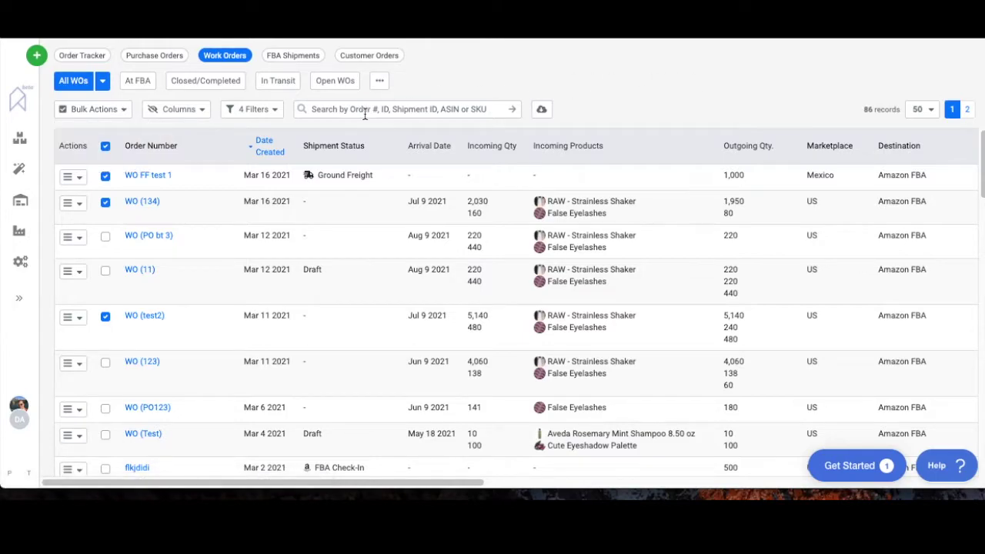
View the individual actions available for the first work order, including its flat file download, and close the list.
click(80, 179)
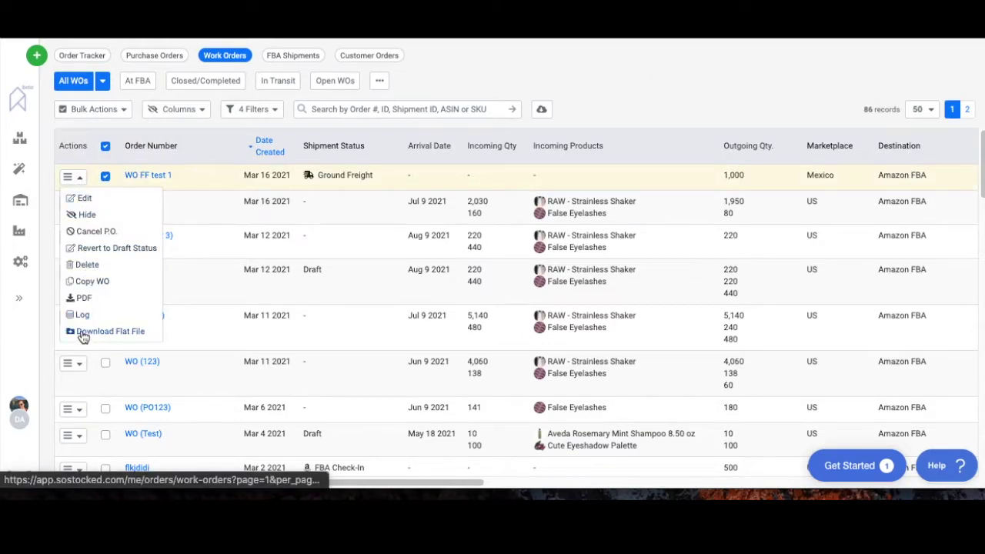
click(583, 81)
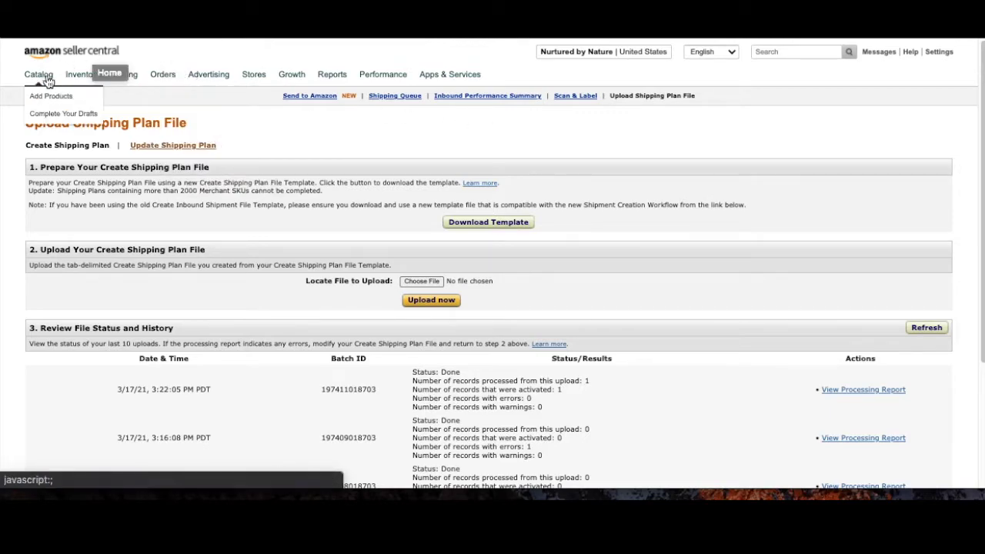
On Amazon Seller Central's Upload Shipping Plan File page, start choosing a Create Shipping Plan file to upload.
mouse_move(94, 82)
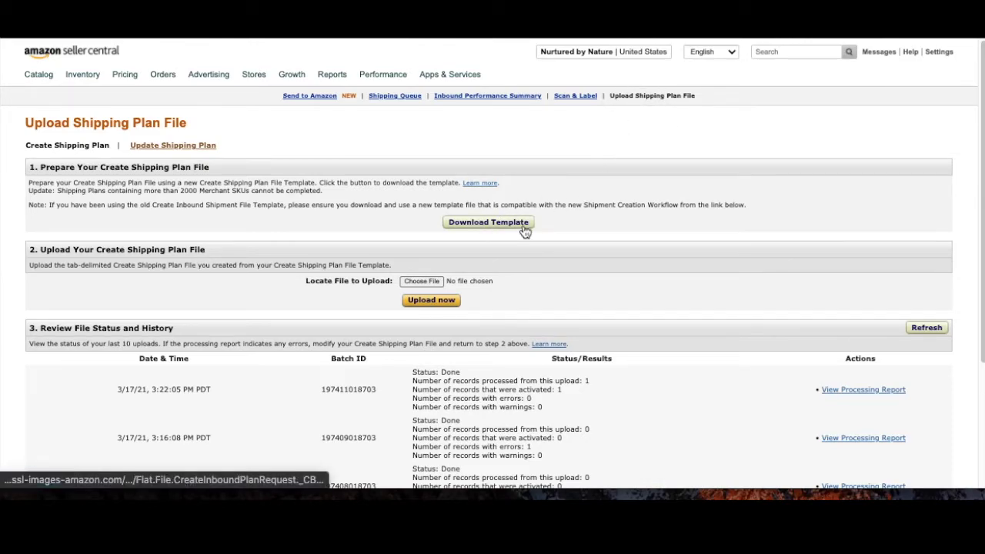
scroll(531, 217, down, 1)
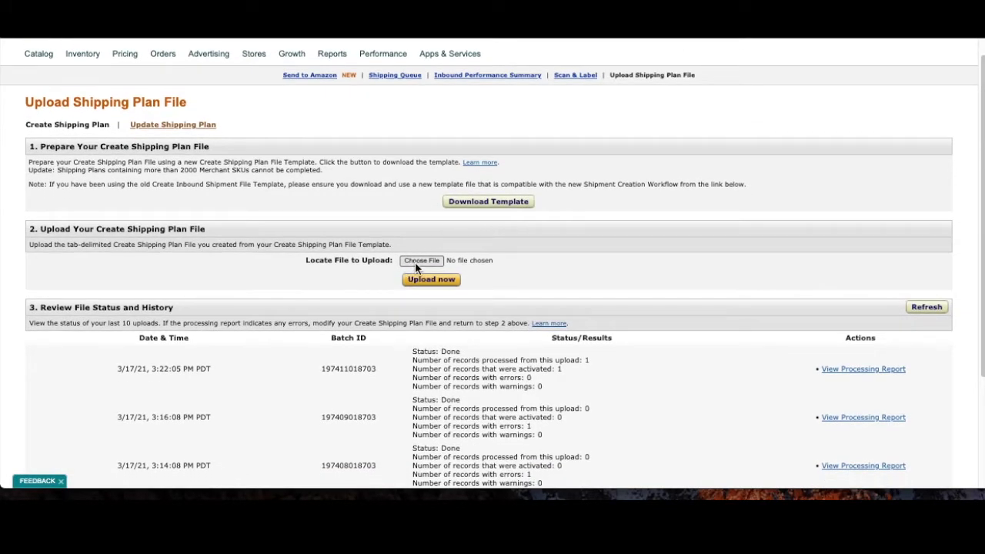
click(416, 262)
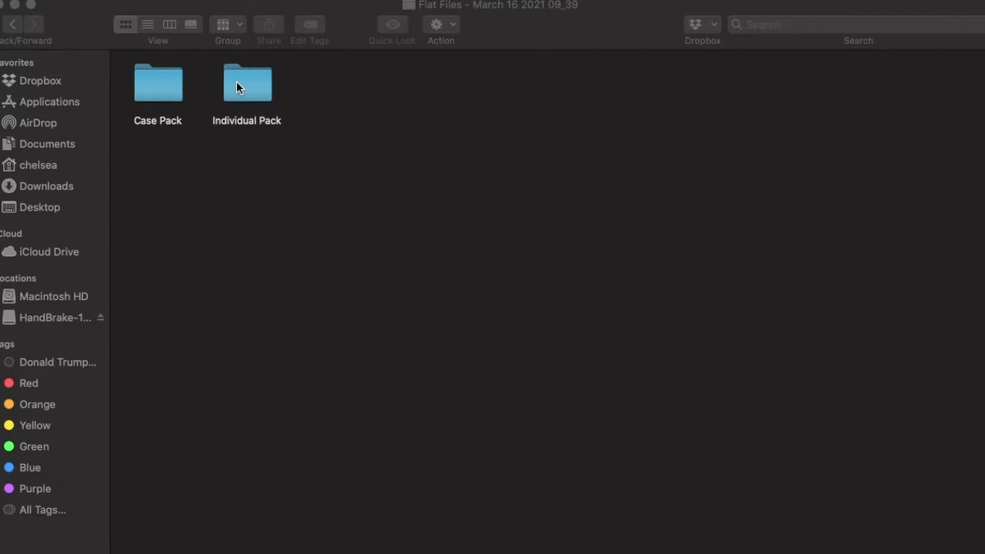
In Finder, examine the TSV files in the Case Pack and Individual Pack folders of the downloaded flat files.
double_click(166, 84)
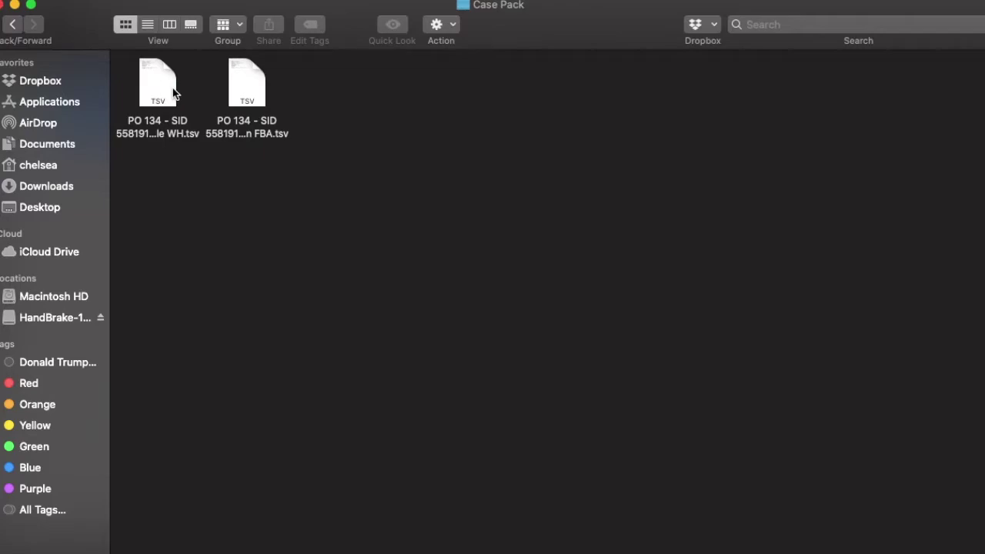
click(14, 24)
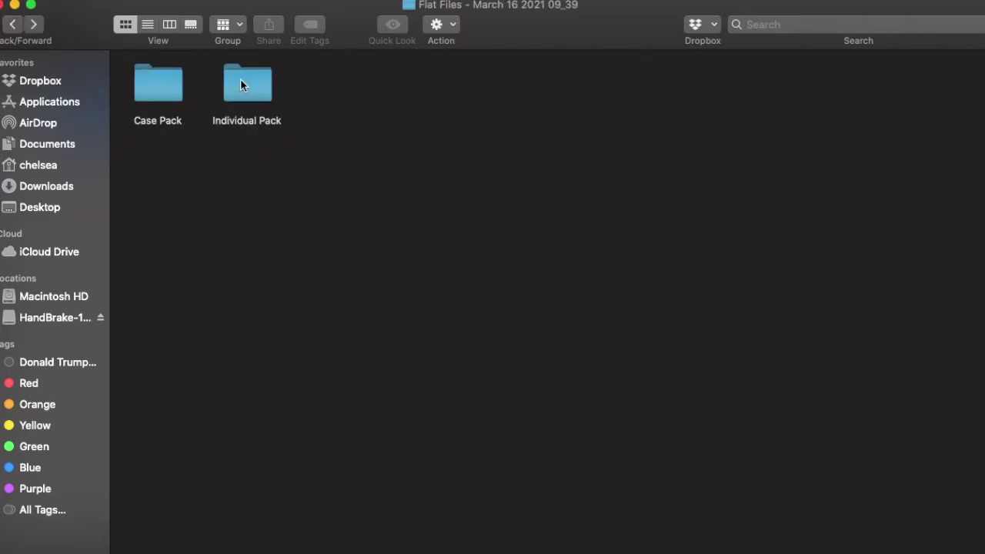
double_click(241, 86)
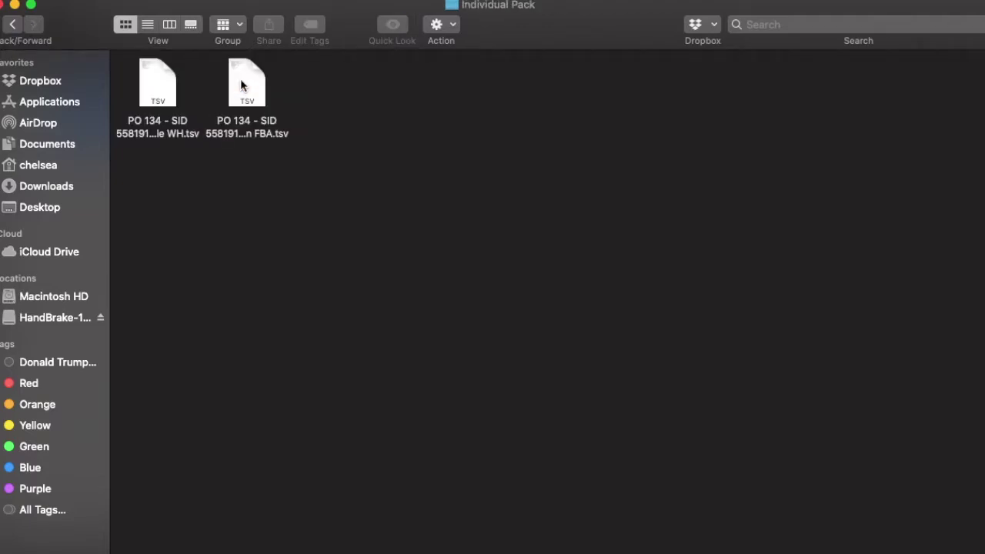
click(14, 23)
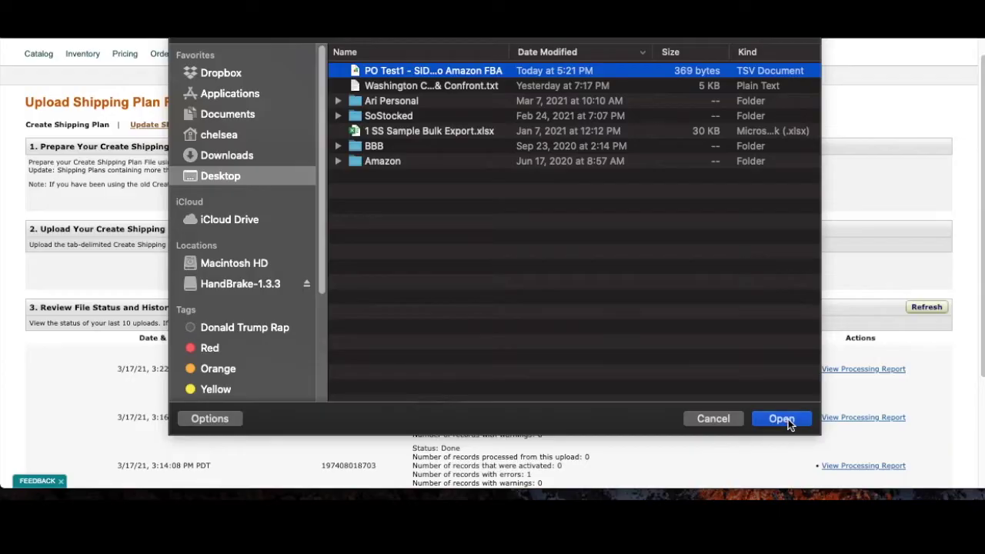
Choose the Test1 ABC Supplier to Amazon FBA TSV file from the Desktop as the shipping plan file.
click(783, 421)
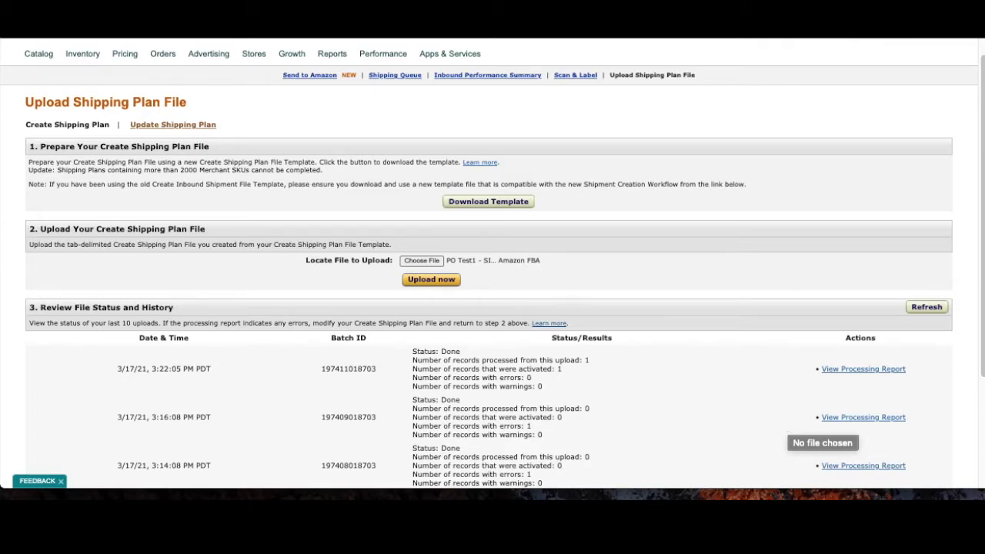
Switch to the case-packed flat file's spreadsheet, review its plan name, address and case quantities, and return to the upload page.
mouse_move(404, 489)
click(343, 487)
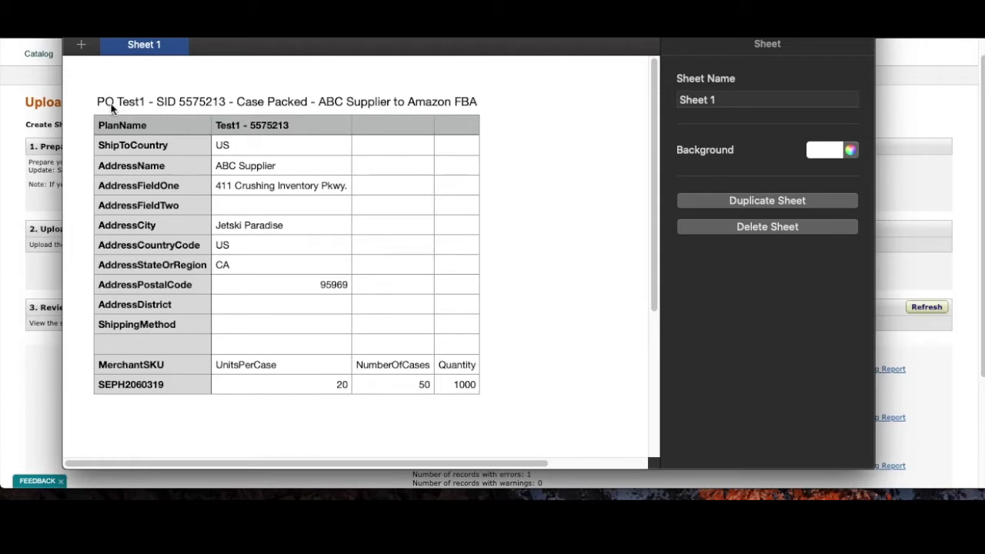
click(13, 111)
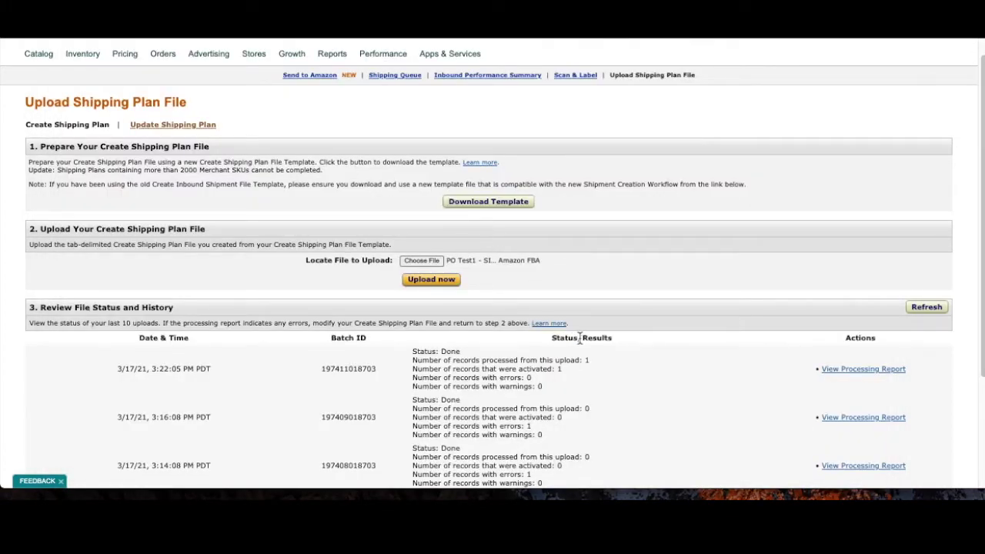
Reopen the shipping plan file selection and cancel it without choosing a file.
click(410, 261)
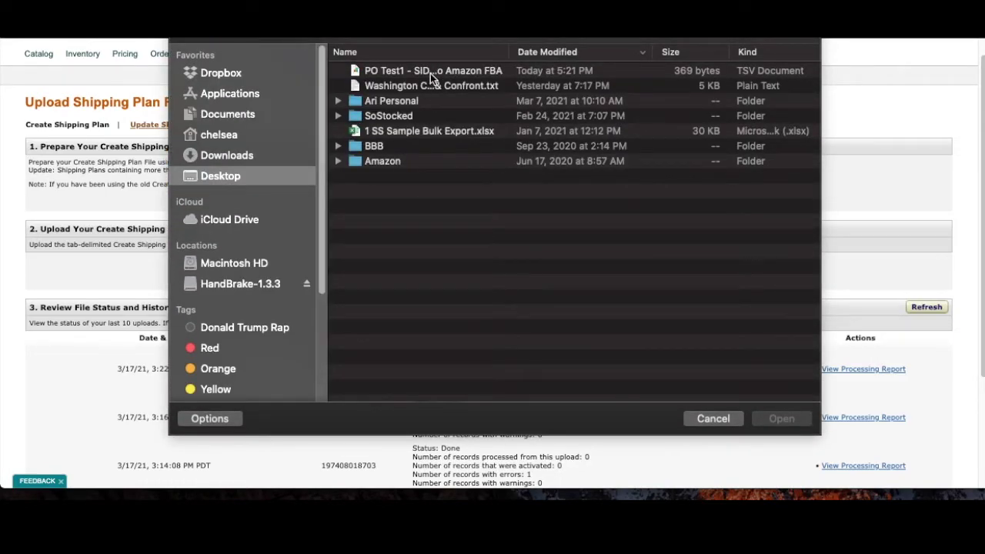
click(707, 421)
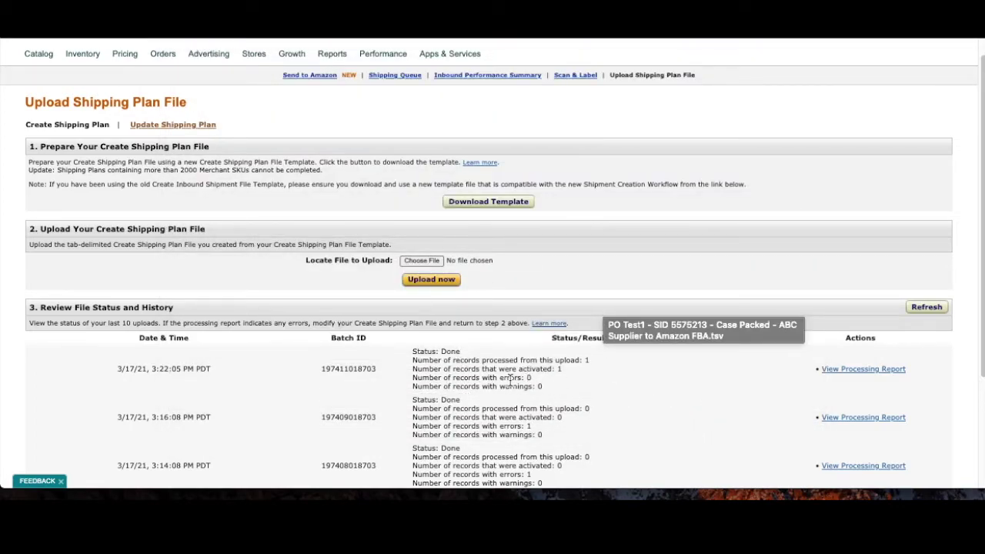
Examine the upload history and its processing reports, highlighting (.csv) in the error report, closing that report and bringing the other one into view.
scroll(570, 373, down, 3)
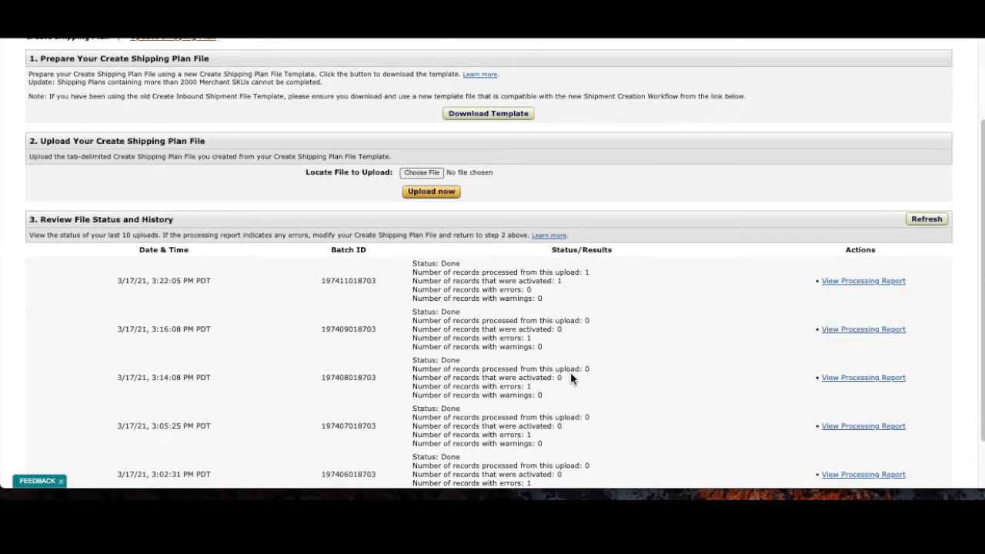
scroll(570, 377, down, 2)
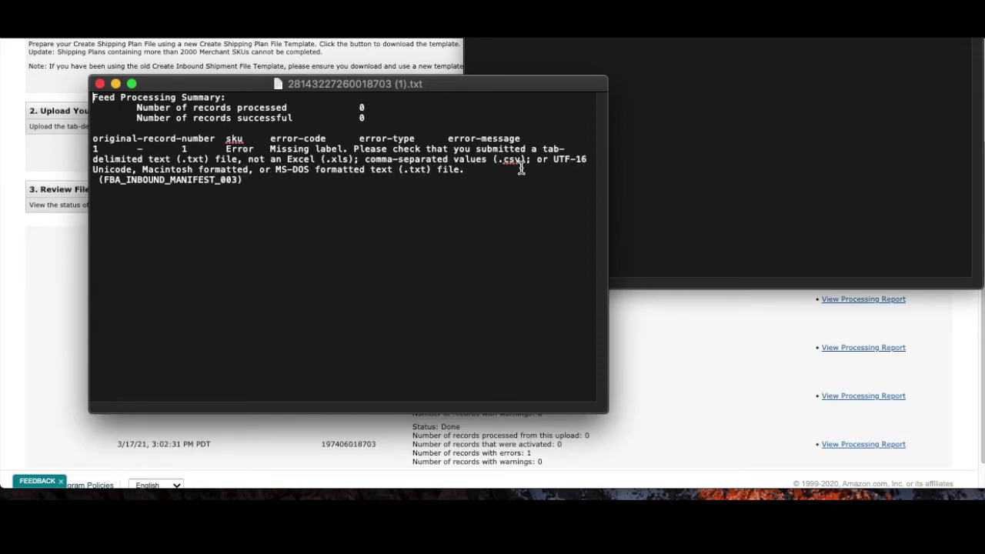
drag(494, 160, 531, 160)
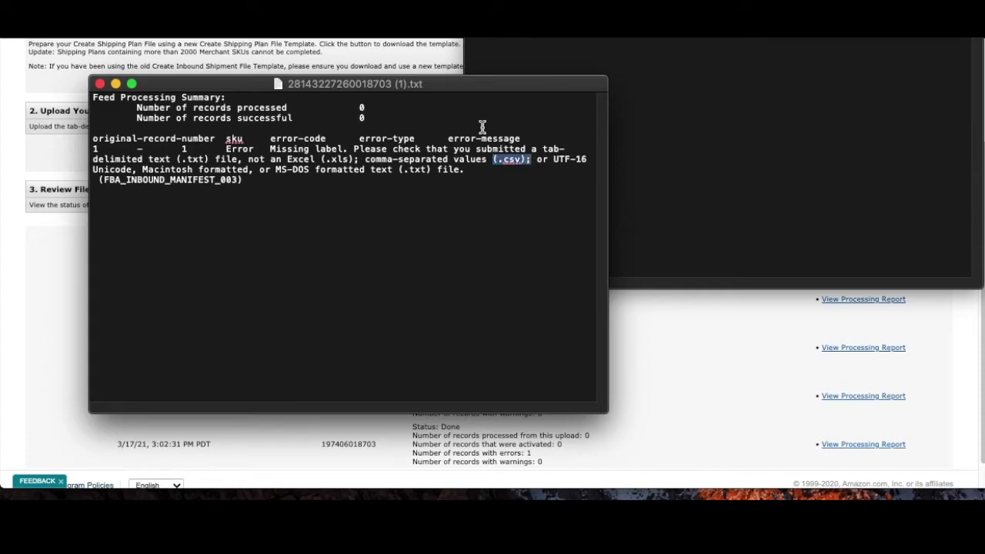
click(99, 84)
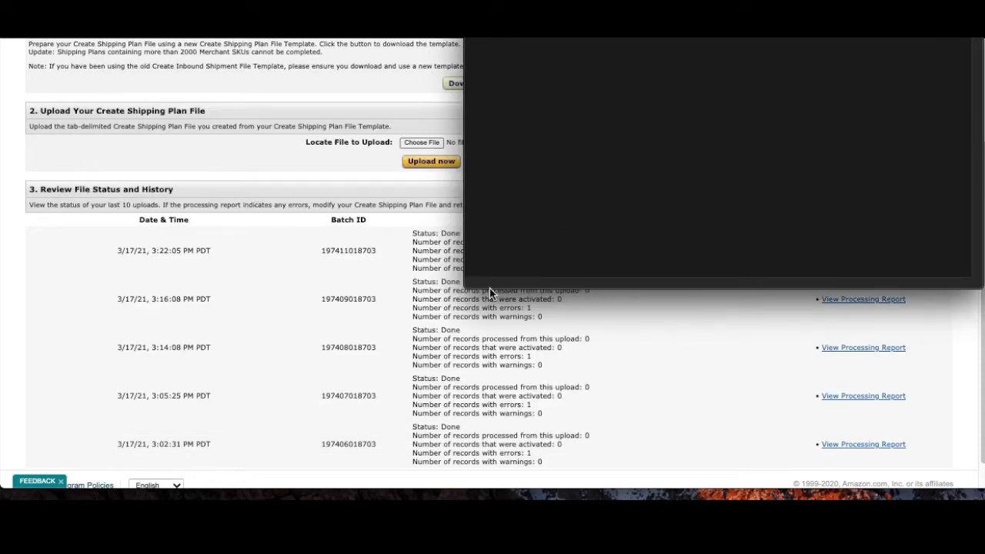
mouse_move(518, 291)
mouse_down()
mouse_move(501, 323)
mouse_move(508, 306)
mouse_up()
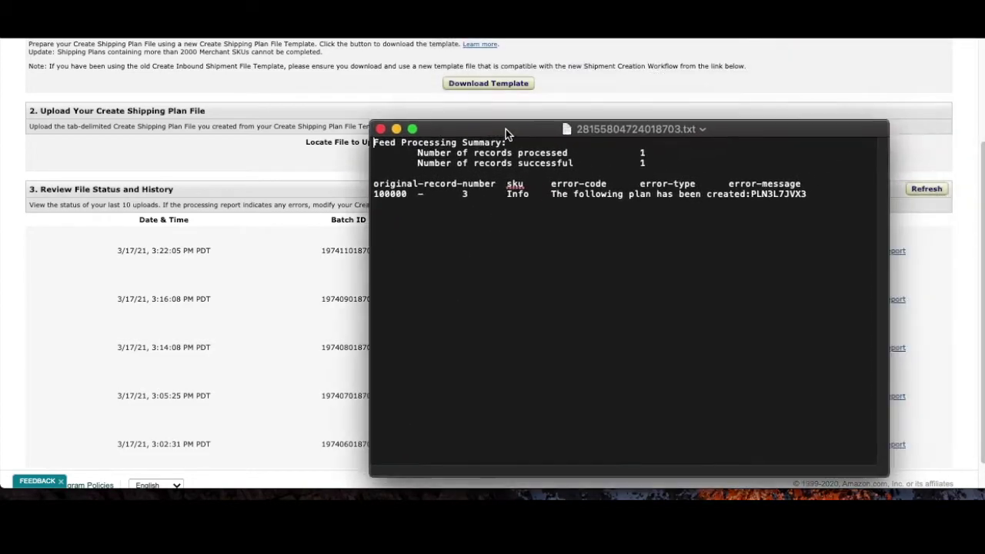
Move the 28155804724018703.txt processing report clear of the upload history, read its feed processing summary, and minimize it.
drag(506, 129, 349, 70)
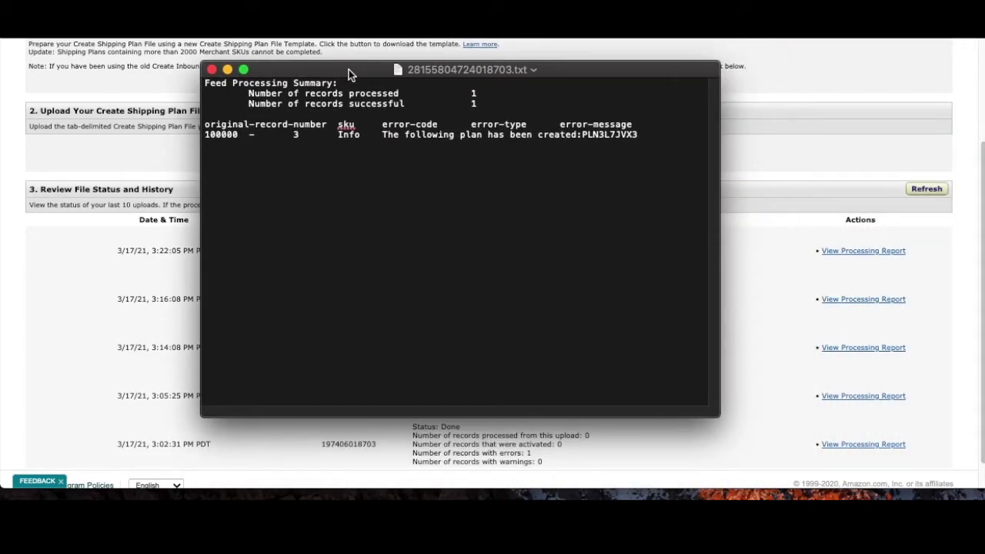
drag(492, 71, 433, 78)
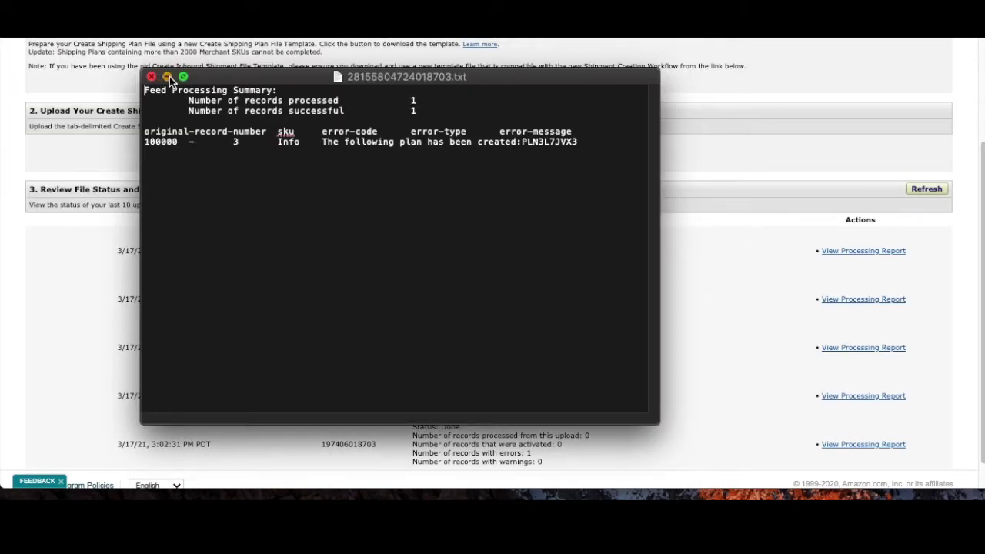
click(167, 78)
Go from the shipping plan upload page to the Shipping Queue and display its working shipping plans.
scroll(557, 194, up, 3)
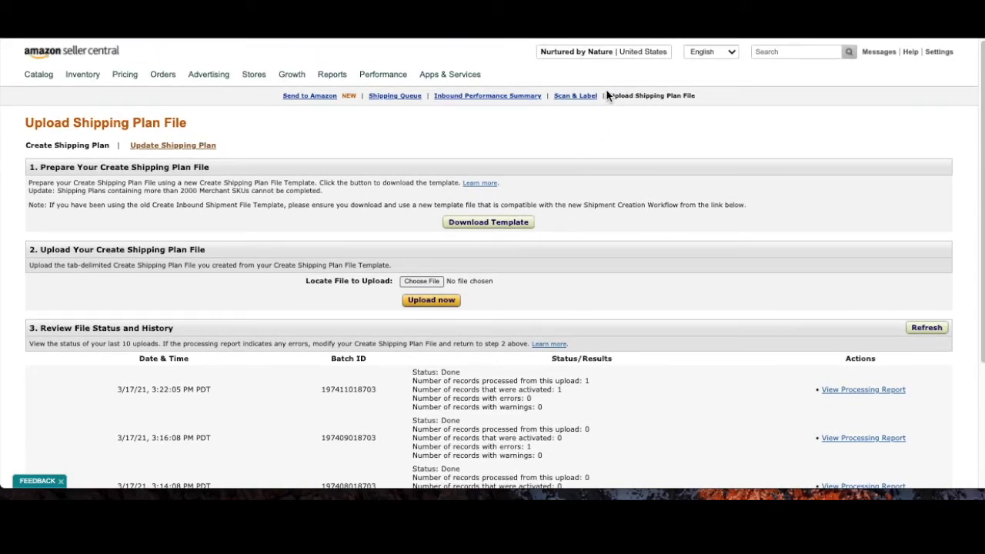
click(391, 99)
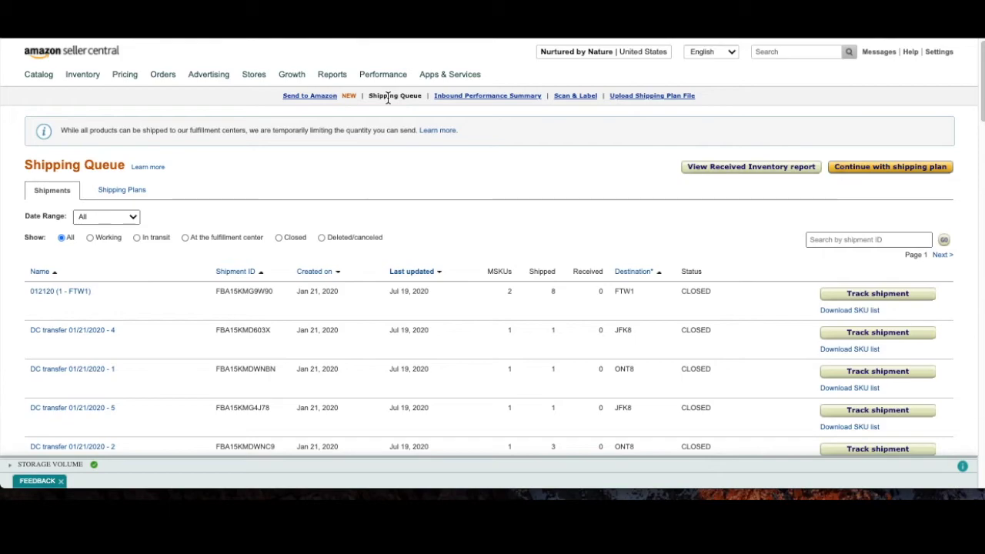
click(106, 195)
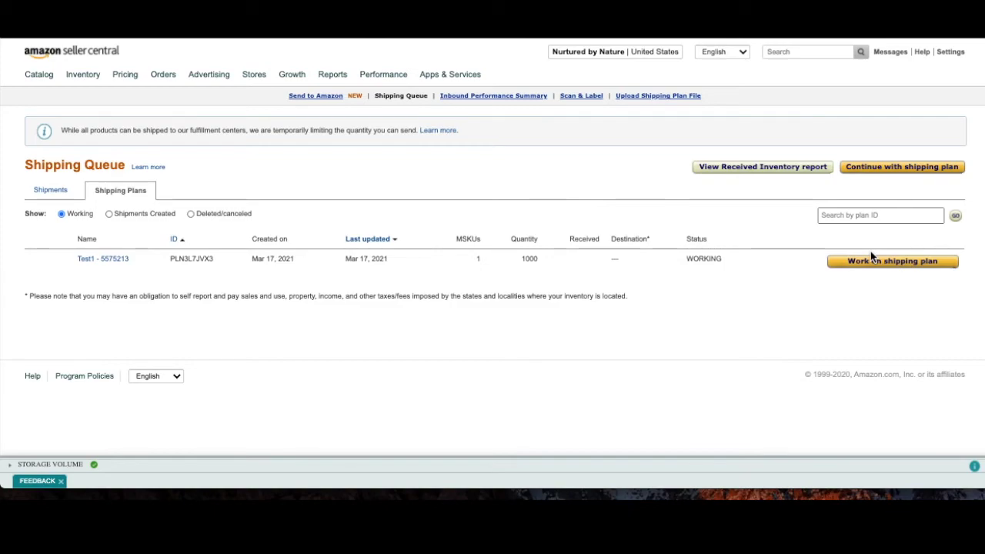
Switch to the case-packed flat file's spreadsheet and compare its plan name, units per case, number of cases and quantity with the shipping plan.
key(super+Tab)
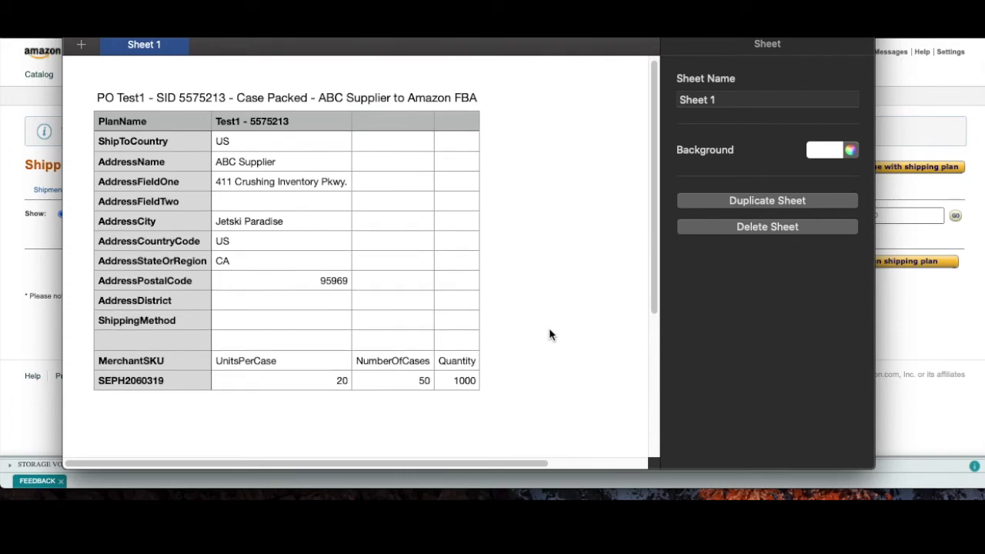
scroll(500, 339, down, 2)
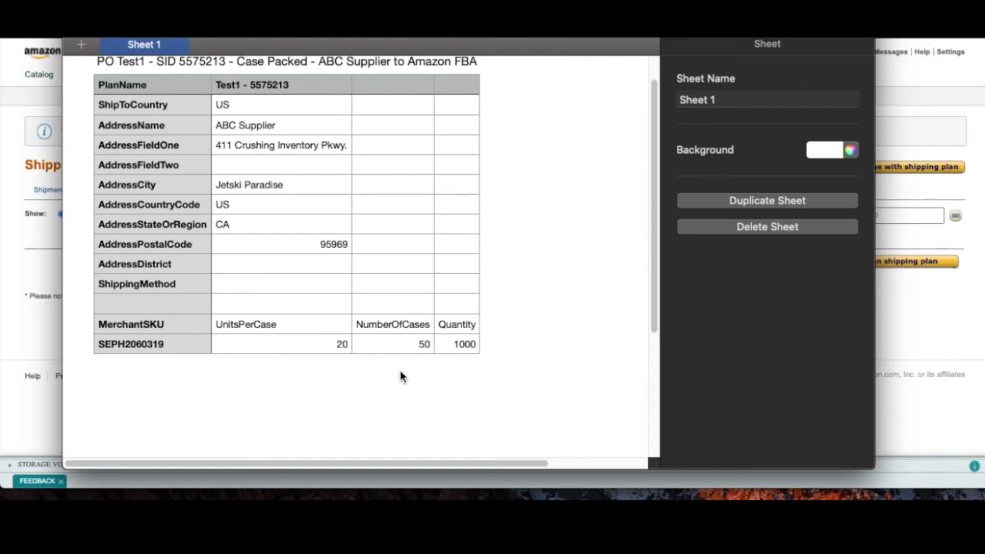
scroll(380, 432, up, 2)
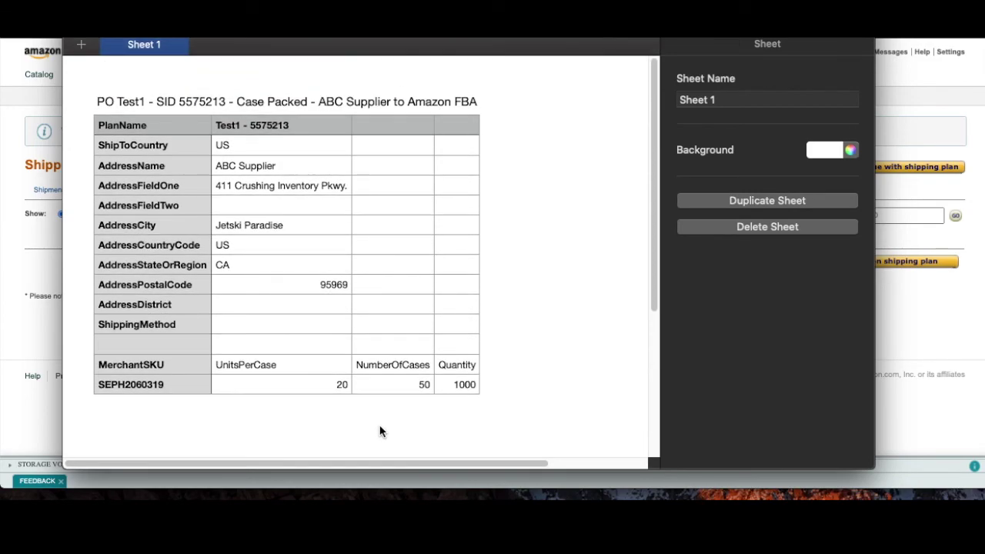